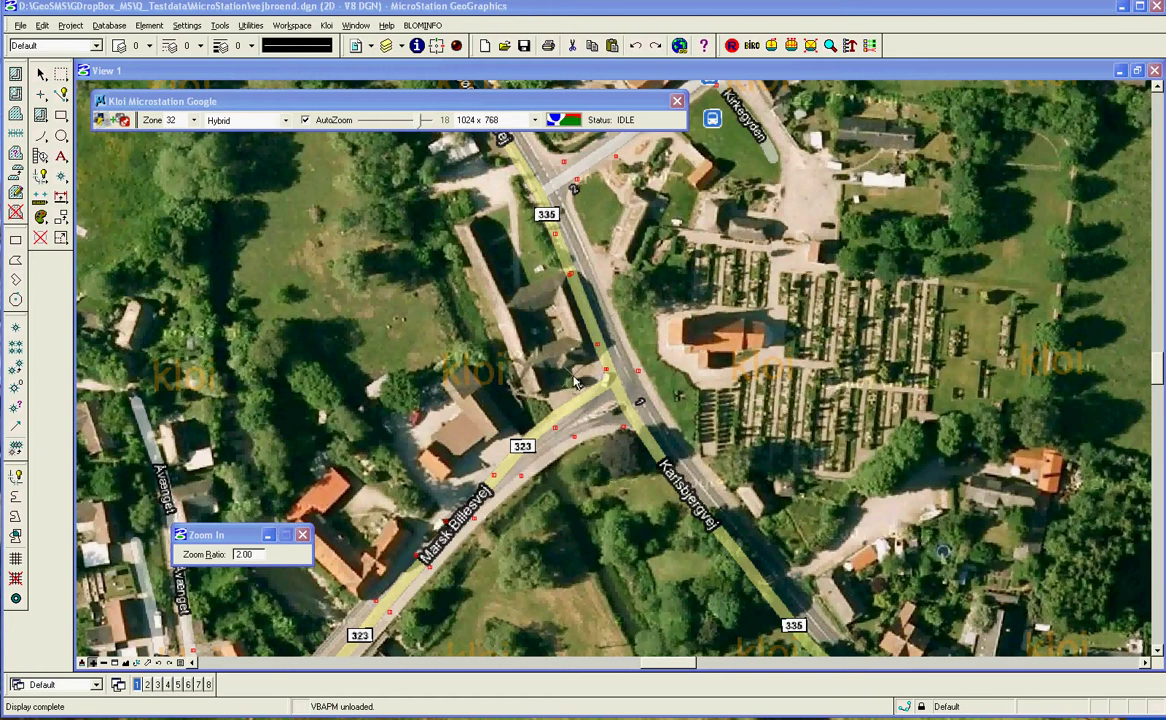
Switch to Element Selection and zoom the view out around Karlsbjergvej.
left_click(42, 92)
left_click(41, 74)
left_click(533, 429)
scroll(588, 480, "down", 3)
scroll(588, 480, "up", 2)
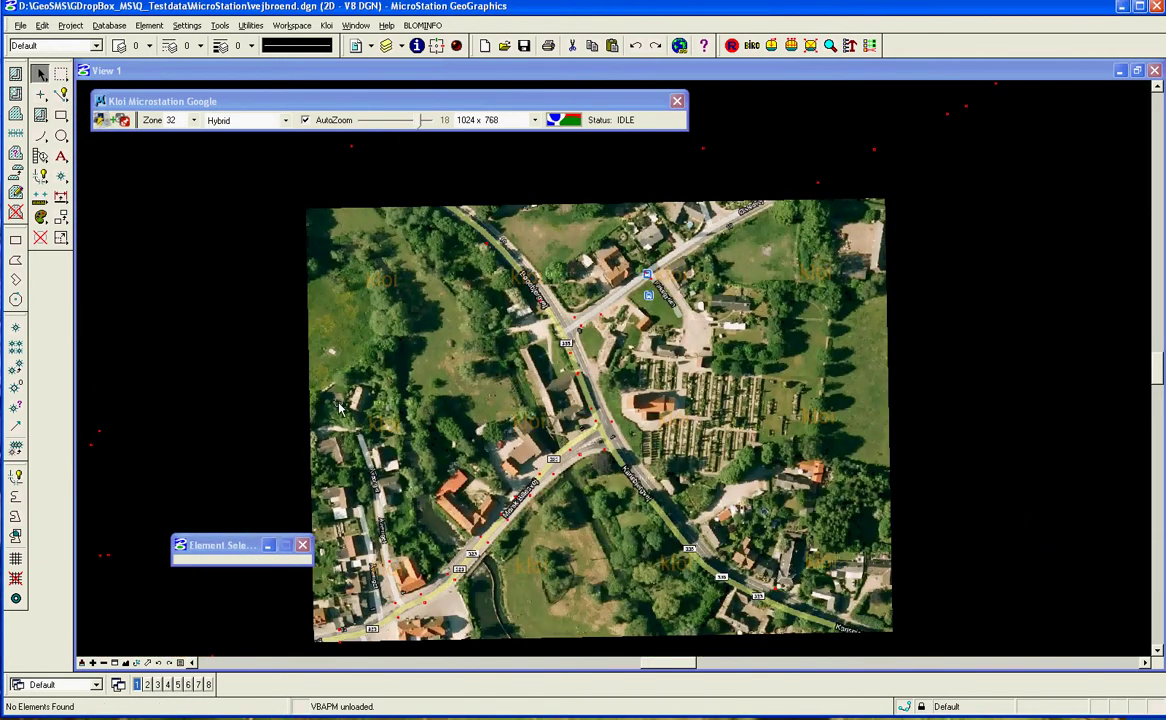
scroll(339, 408, "up", 4)
scroll(339, 408, "down", 4)
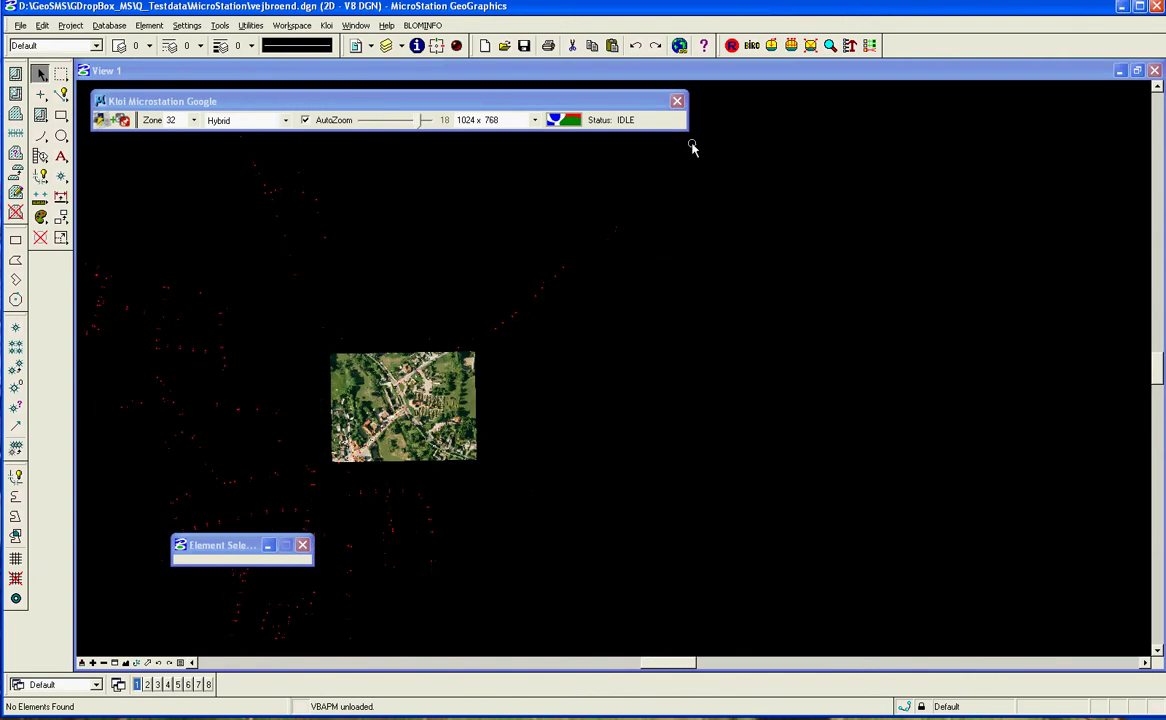
Reload the 1024 x 768 Google hybrid tile showing Ølstedvej and roads 335 and 323.
left_click(563, 121)
left_click(563, 121)
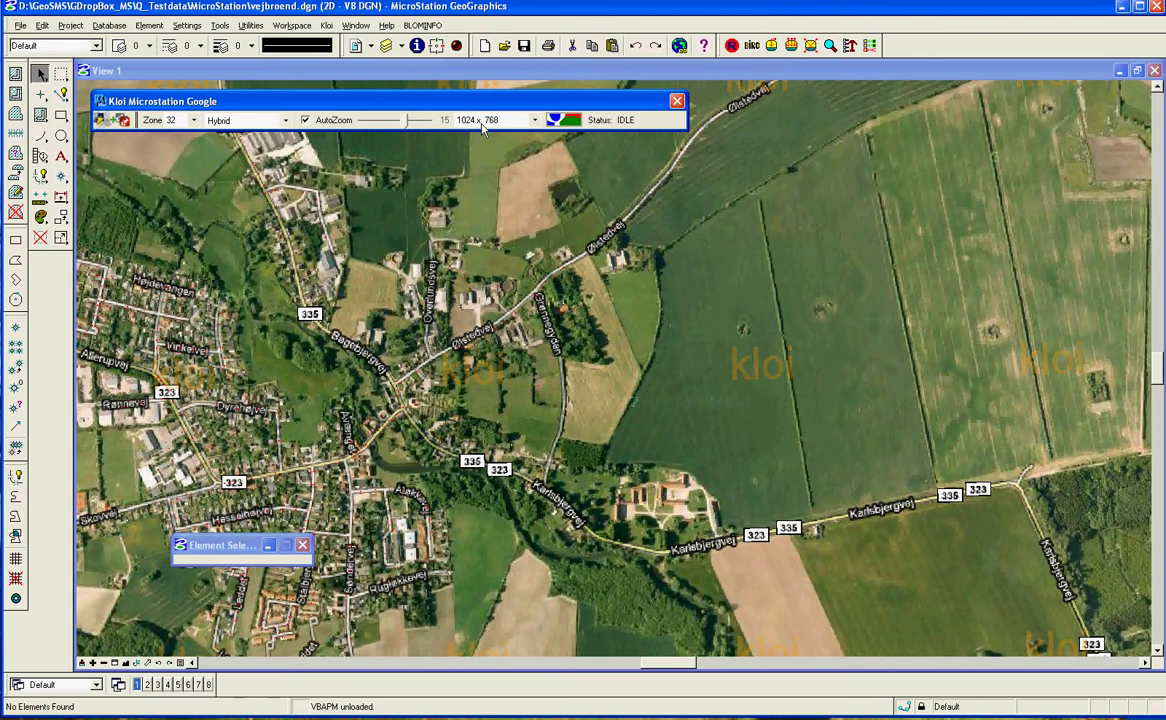
left_click(286, 121)
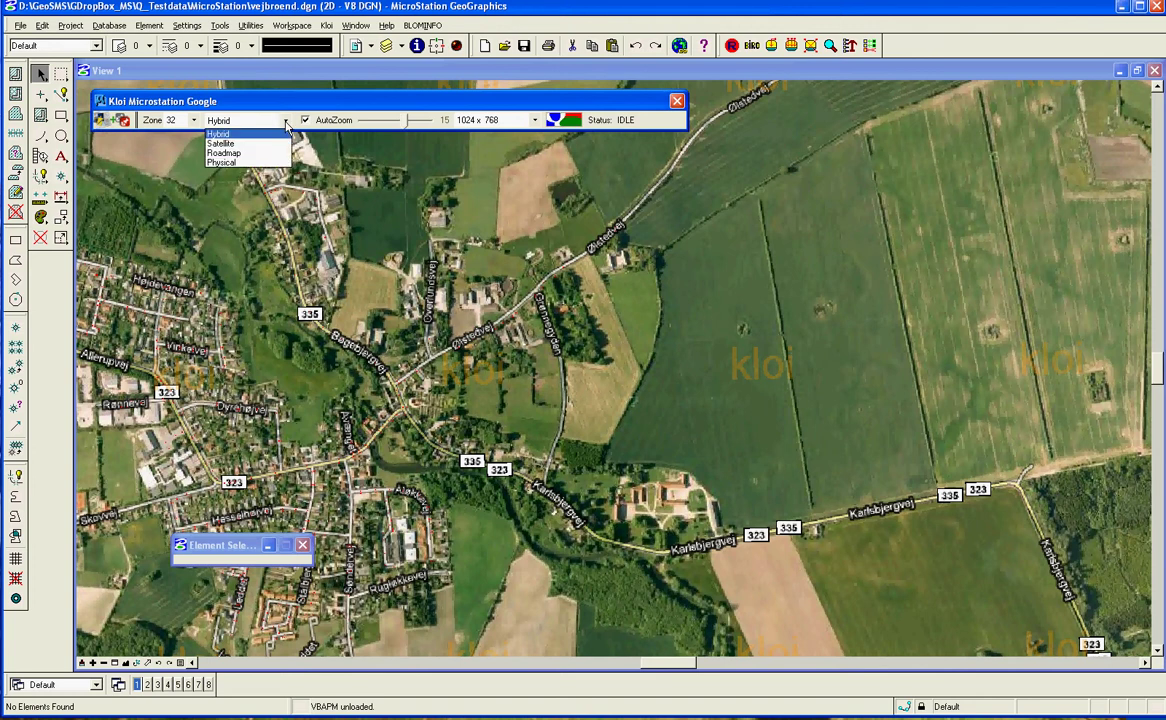
Set the map type to Roadmap and load a road-map tile of Funen and the islands.
left_click(287, 124)
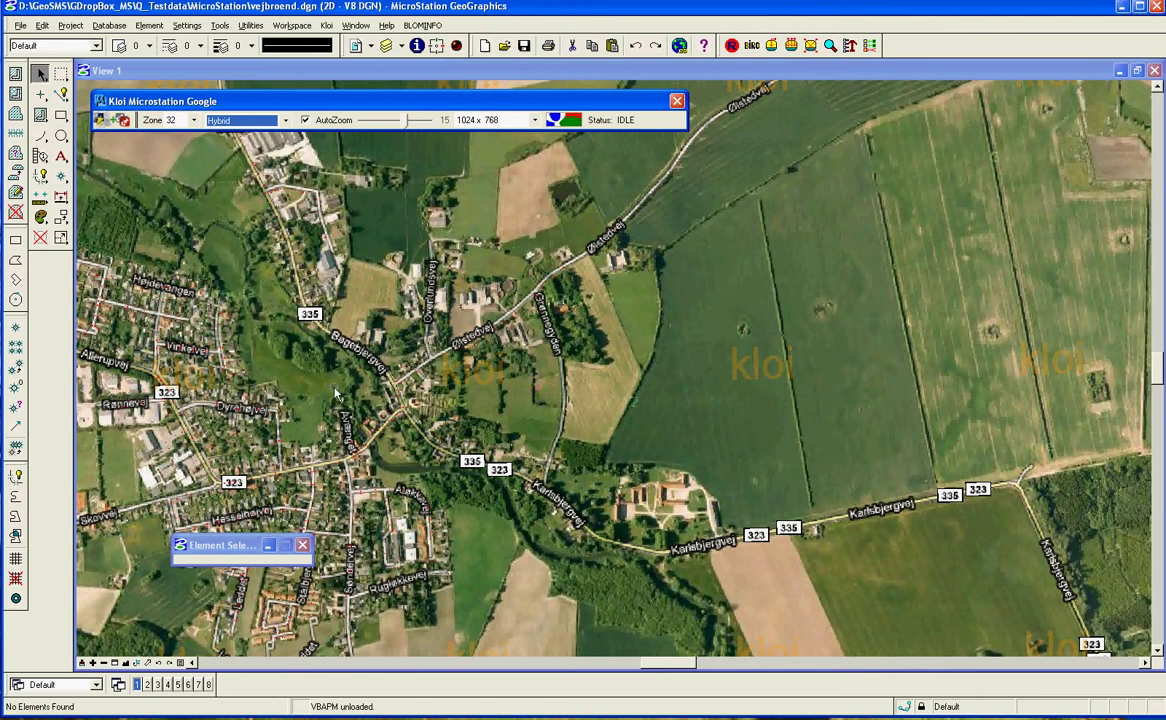
key("Down")
key("Down")
scroll(340, 355, "down", 5)
scroll(343, 377, "down", 4)
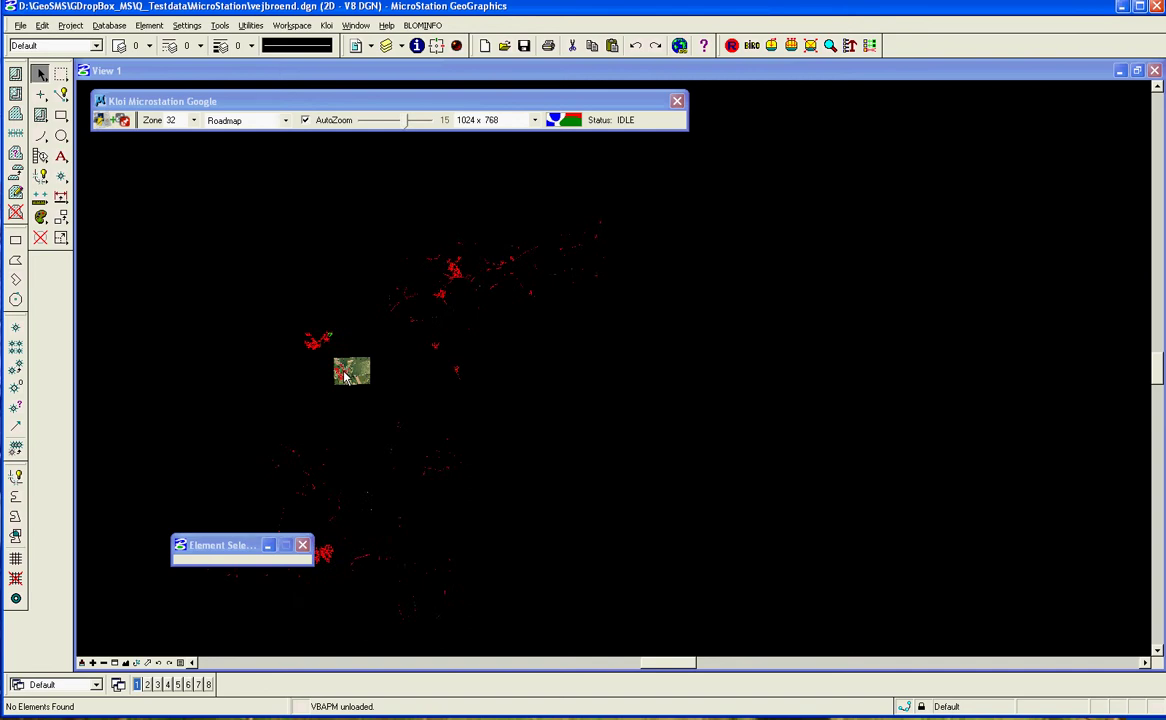
scroll(343, 374, "up", 2)
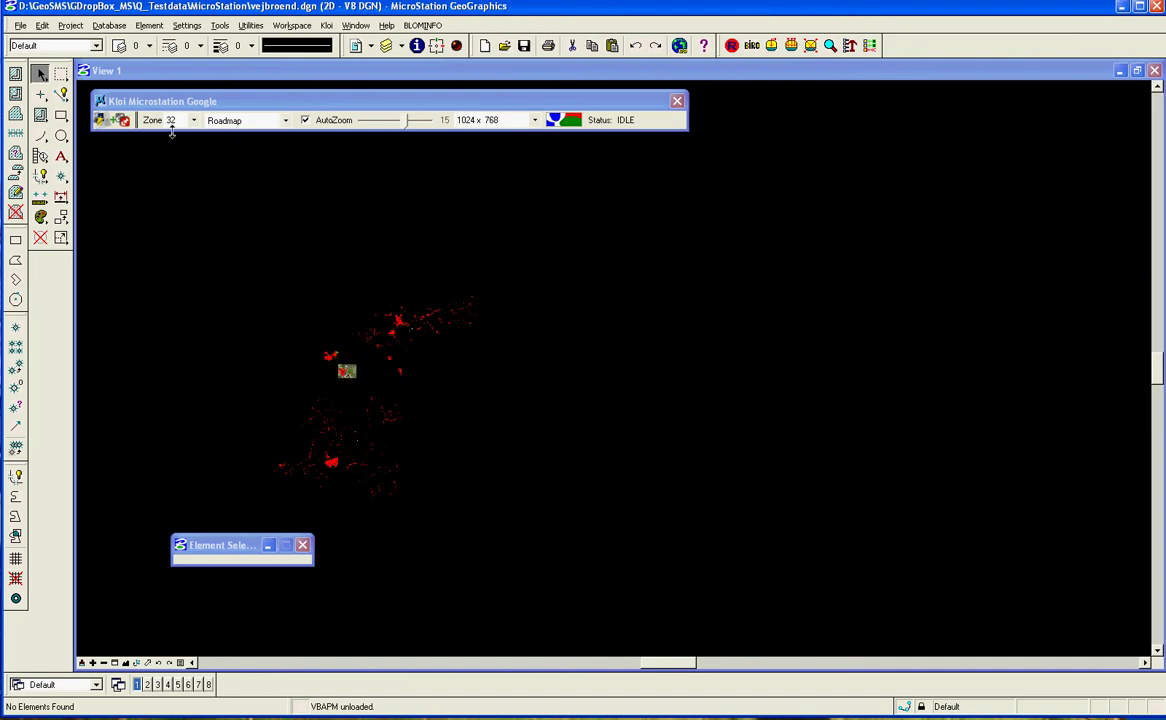
left_click(555, 119)
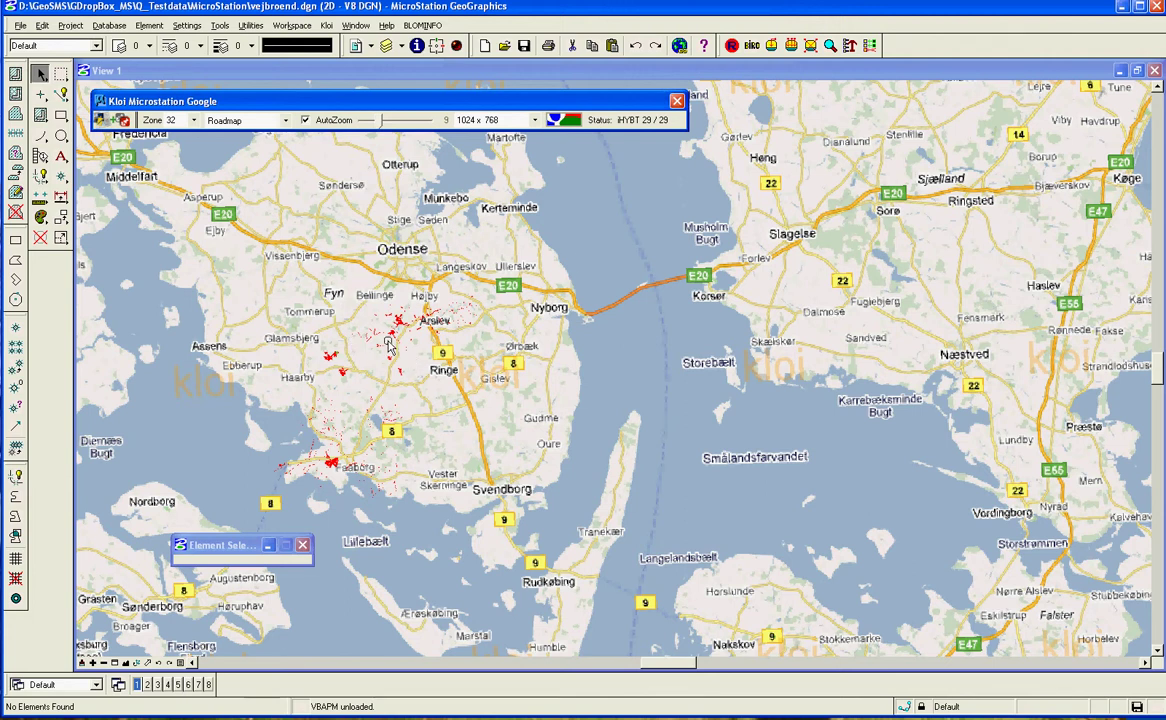
Zoom in on the Funen road-map background under the red road elements.
scroll(388, 345, "up", 3)
scroll(388, 345, "up", 2)
scroll(400, 322, "up", 2)
scroll(405, 320, "up", 2)
scroll(400, 321, "up", 2)
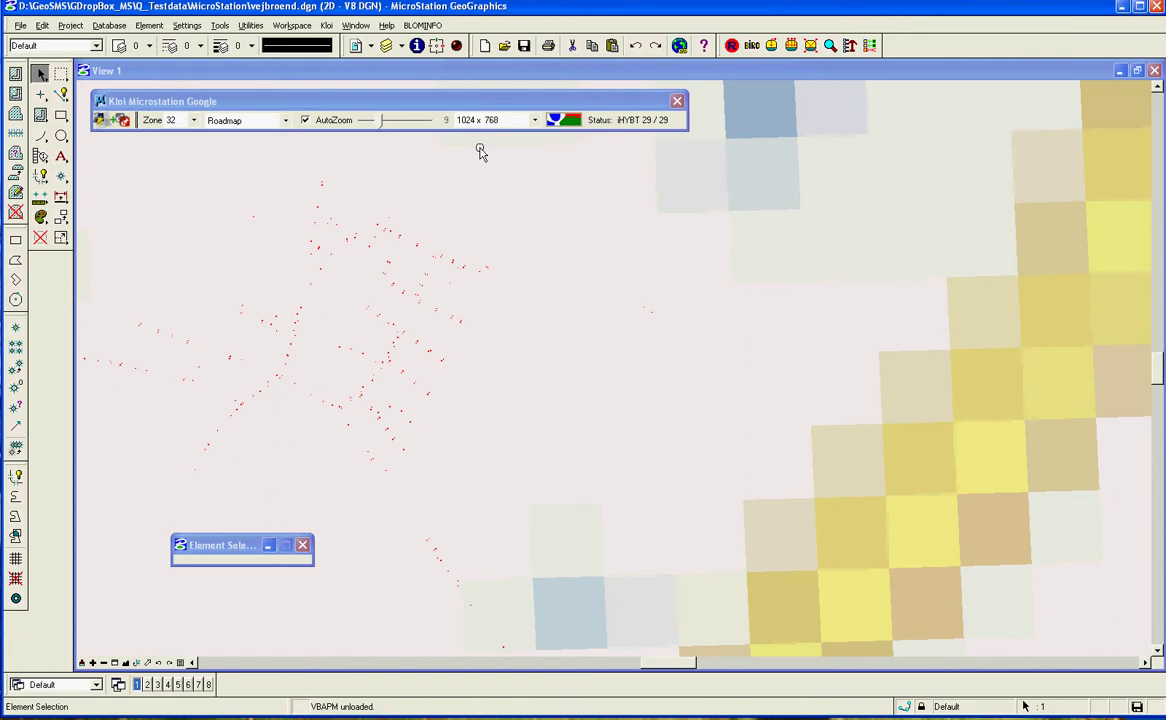
Choose Hybrid, load aerial imagery around Nørre Søby and road 43, and zoom in.
left_click(262, 120)
left_click(275, 135)
left_click(564, 121)
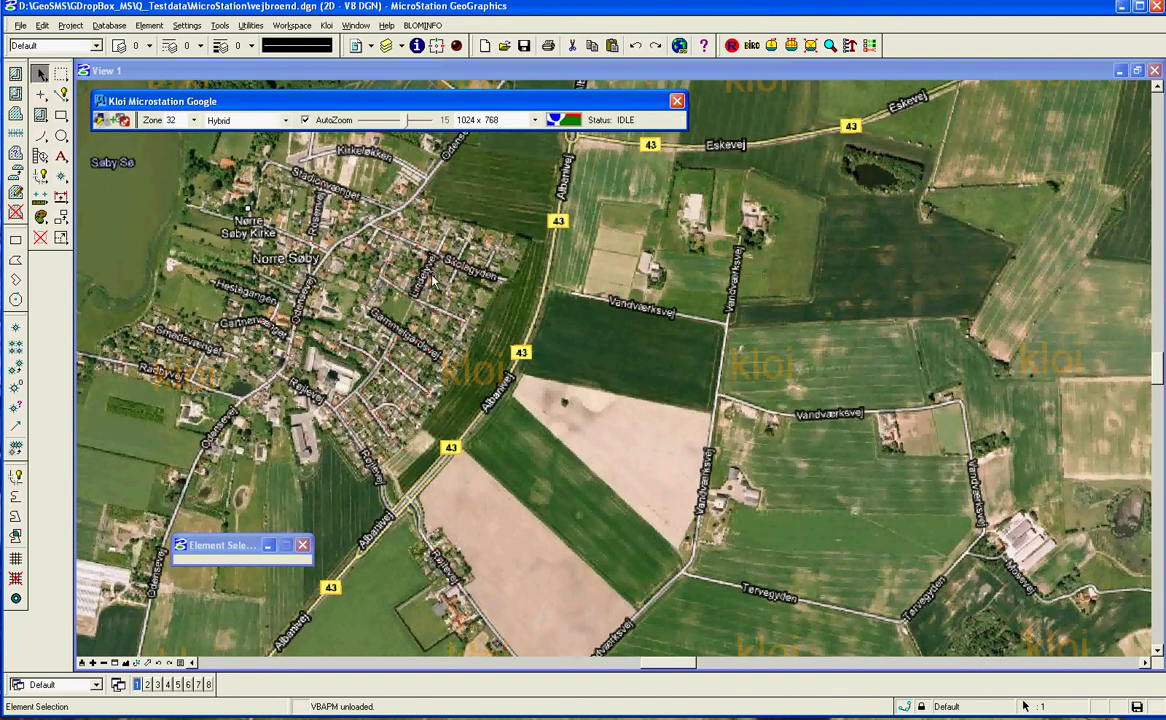
left_click(432, 280)
scroll(432, 280, "up", 6)
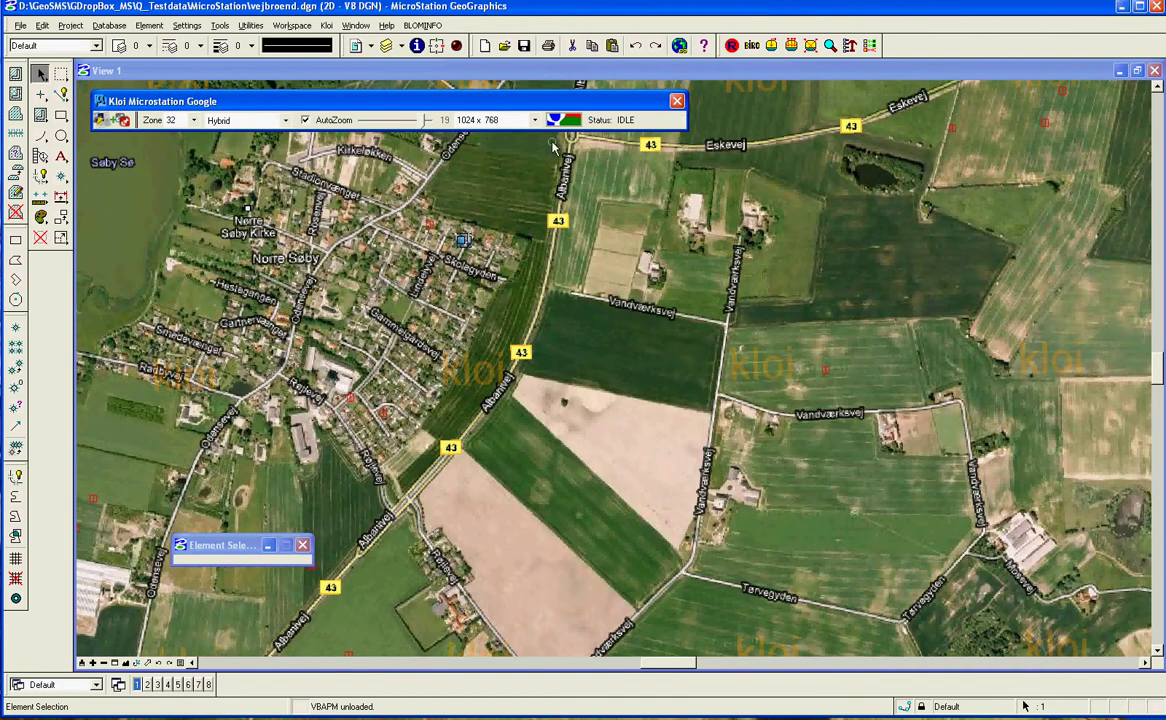
Reload the hybrid imagery at 1600 x 1200 resolution.
left_click(537, 121)
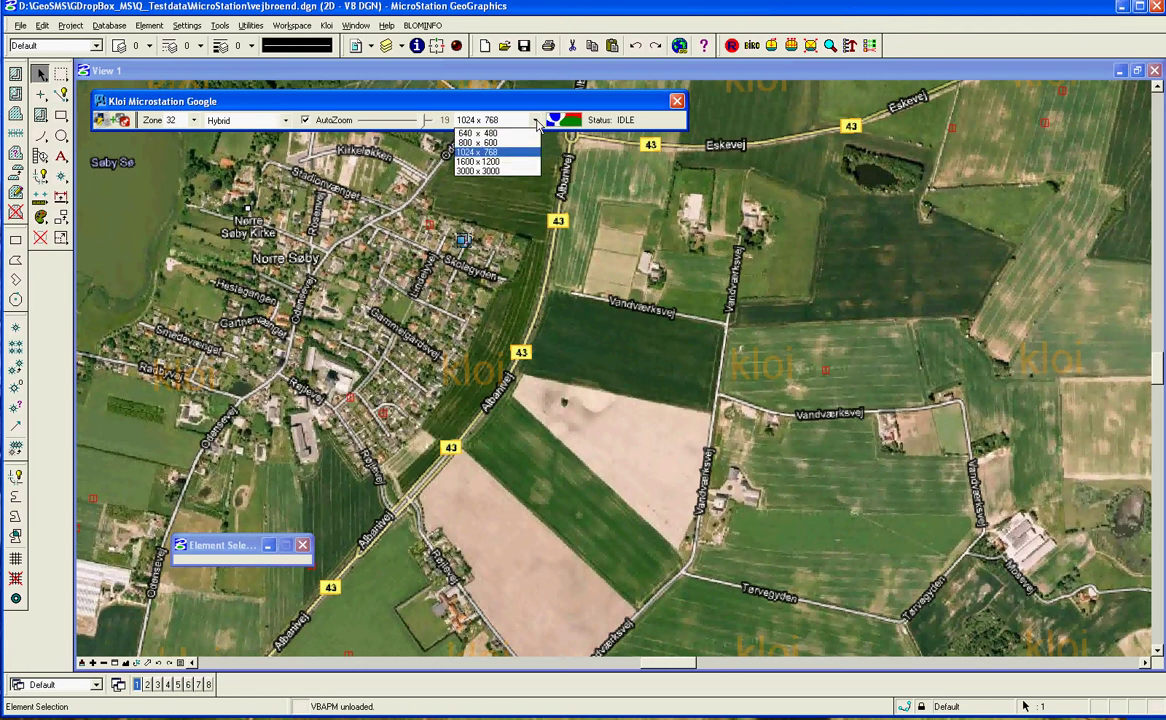
left_click(477, 161)
left_click(557, 121)
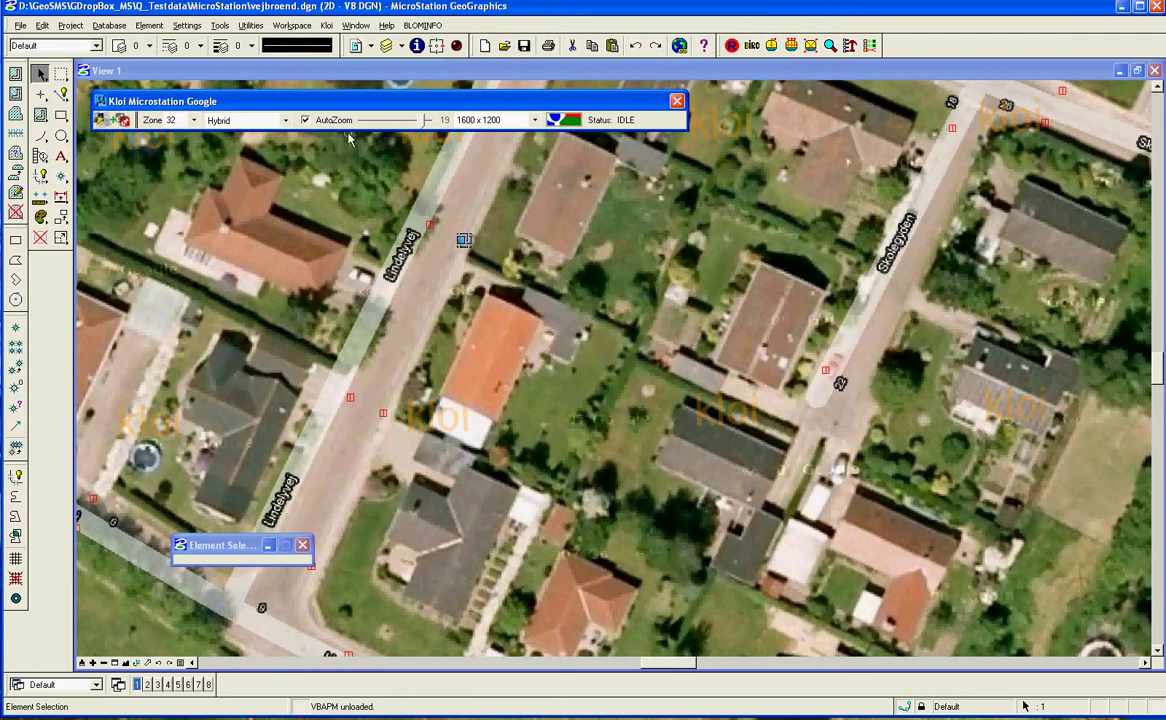
Leave the zone unchanged and switch the Google panel to address search.
left_click(193, 121)
left_click(195, 121)
left_click(123, 120)
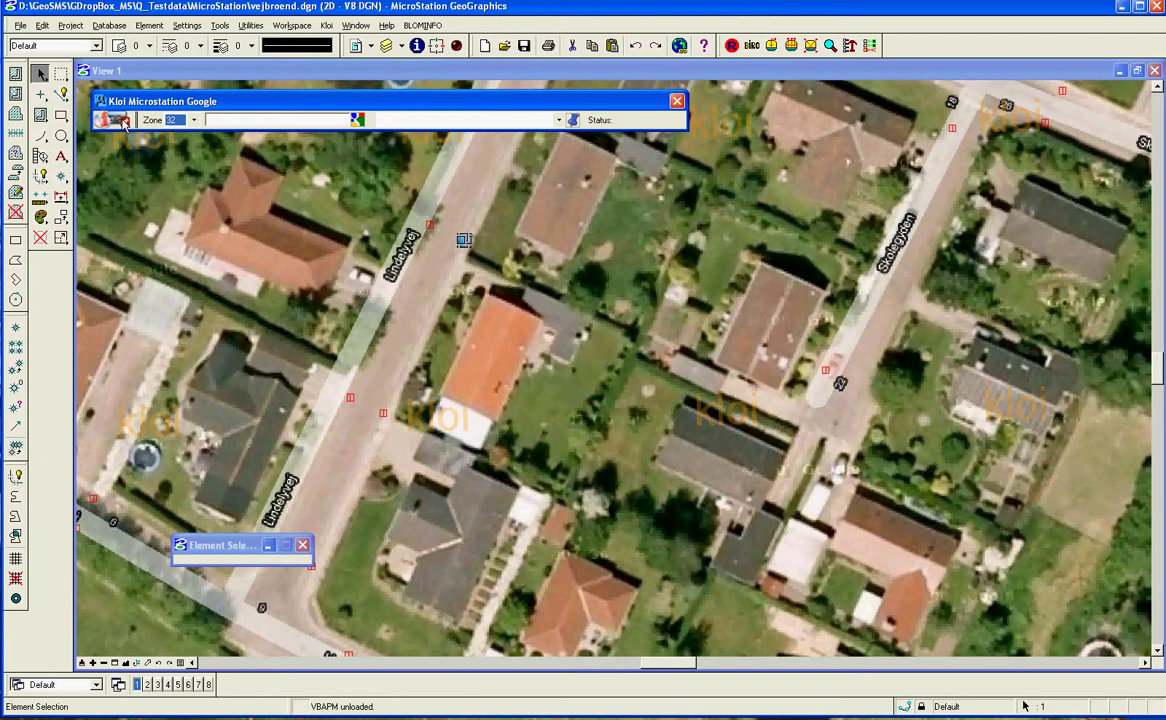
Search the Birkevej address in Arden, select the Denmark match, and move the view there.
left_click(247, 121)
left_click(104, 121)
left_click(104, 121)
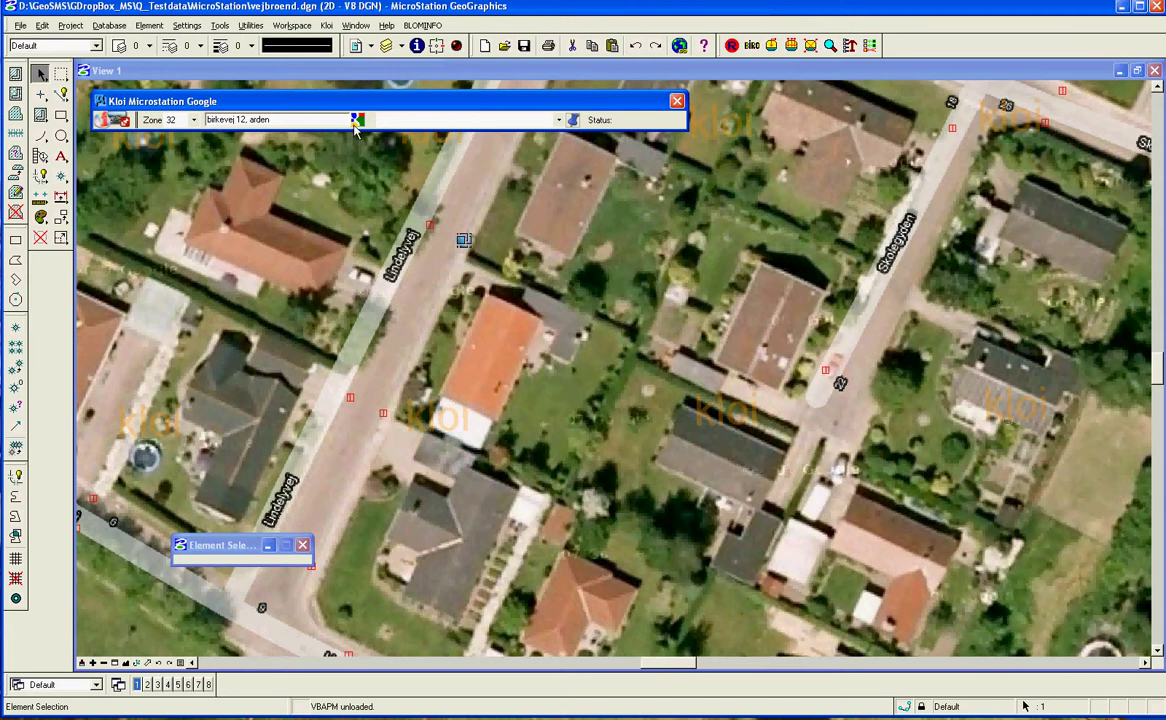
left_click(355, 124)
left_click(505, 119)
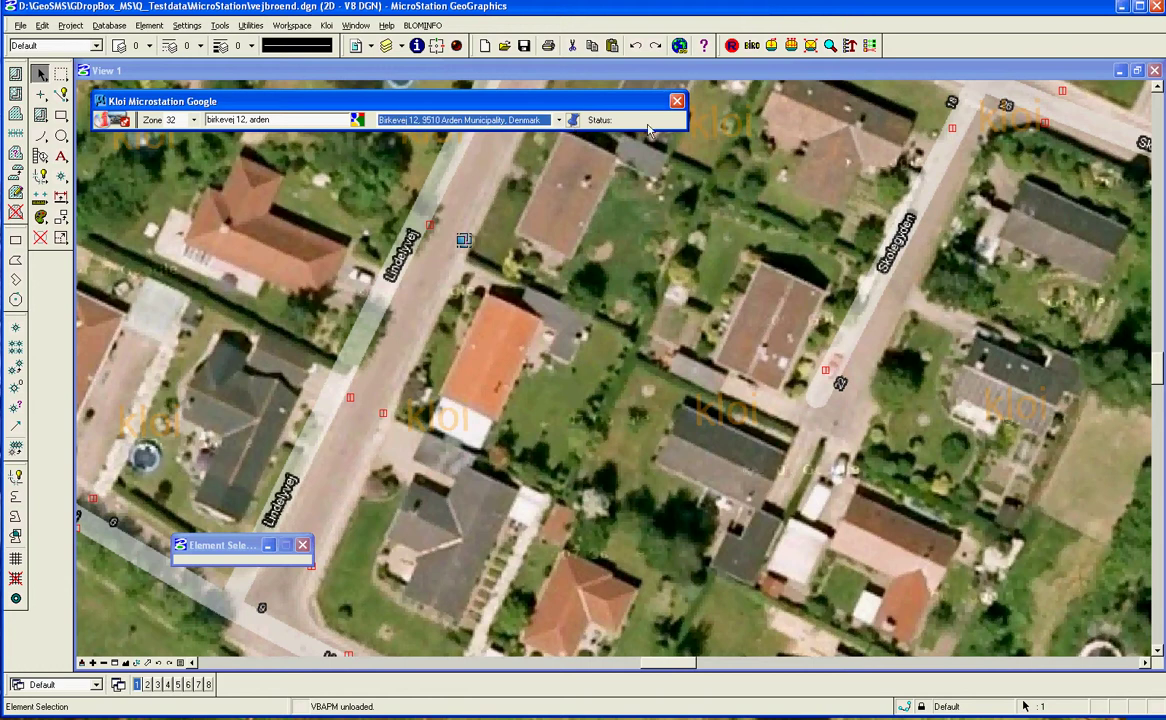
left_click(573, 120)
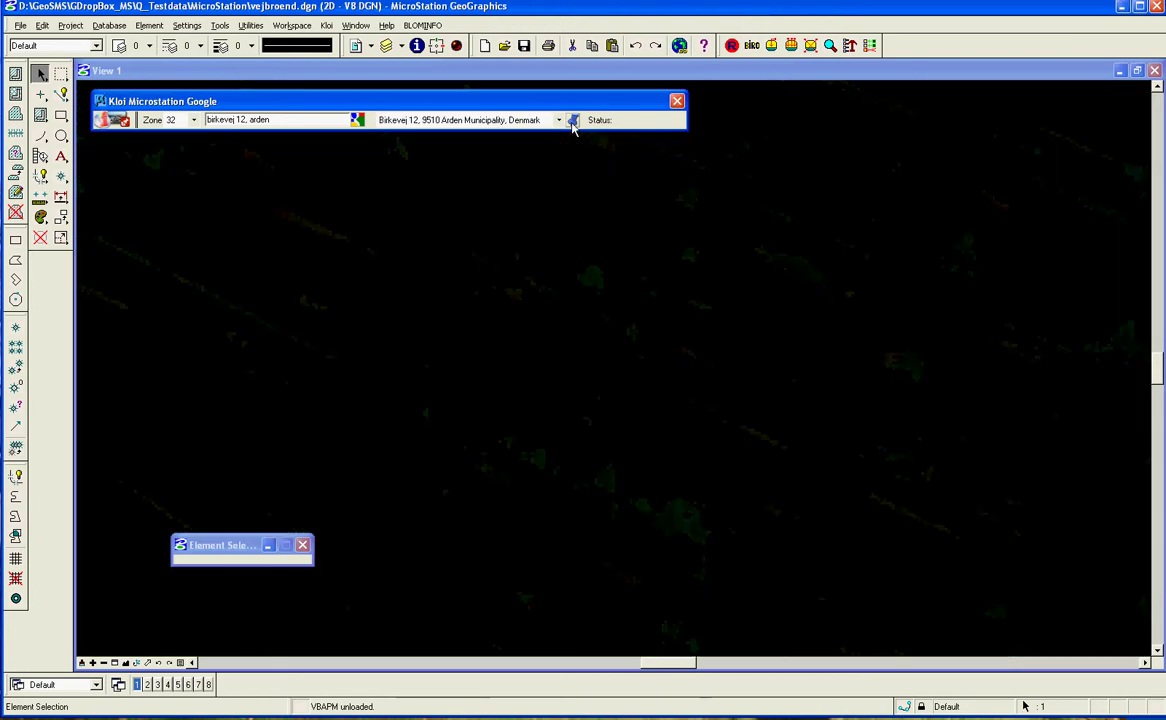
Load hybrid imagery around Birkevej at 1024 x 768 resolution.
left_click(101, 118)
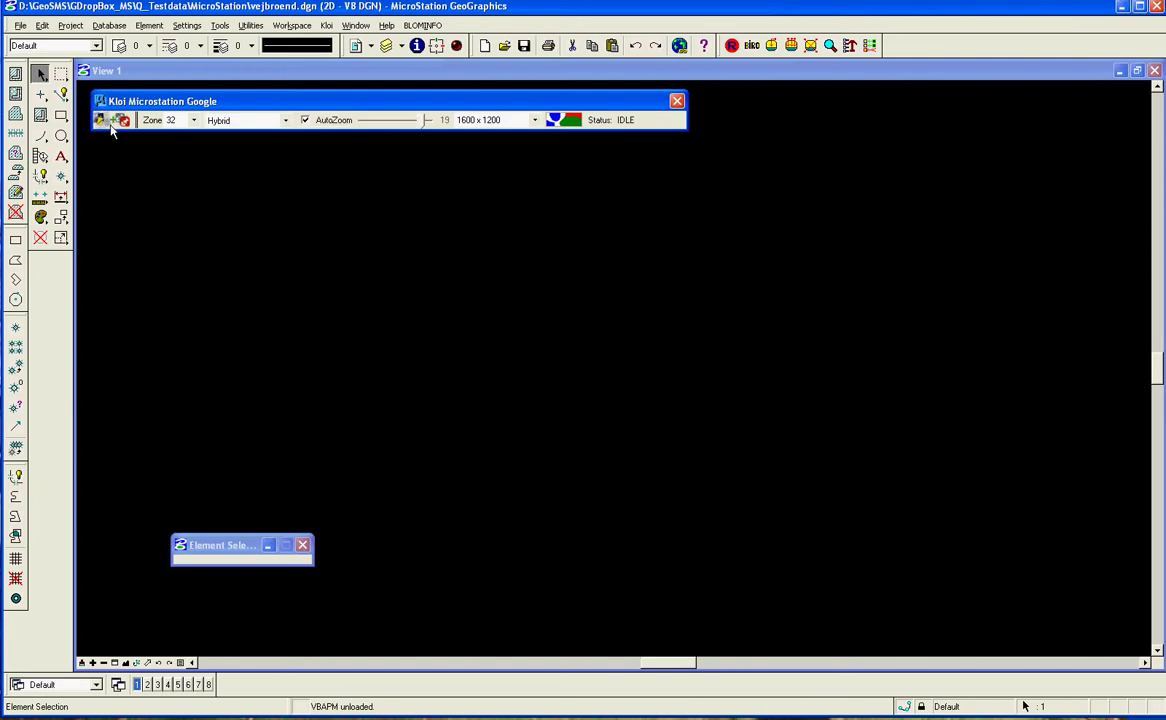
left_click(525, 121)
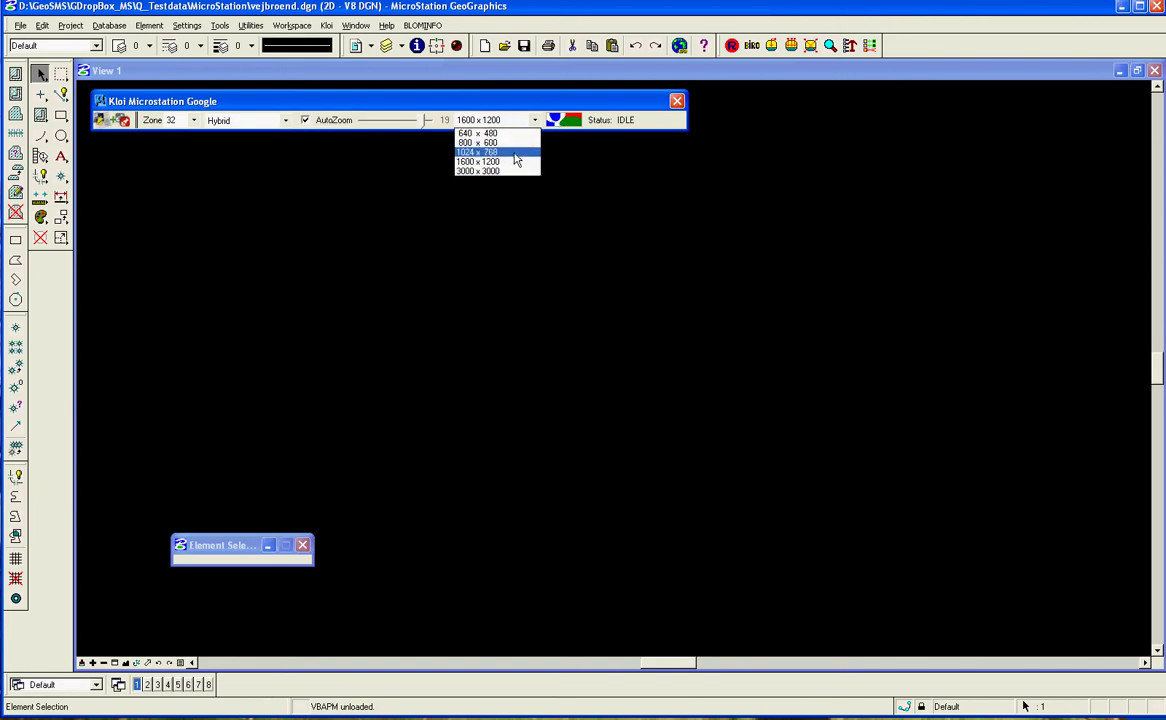
left_click(515, 152)
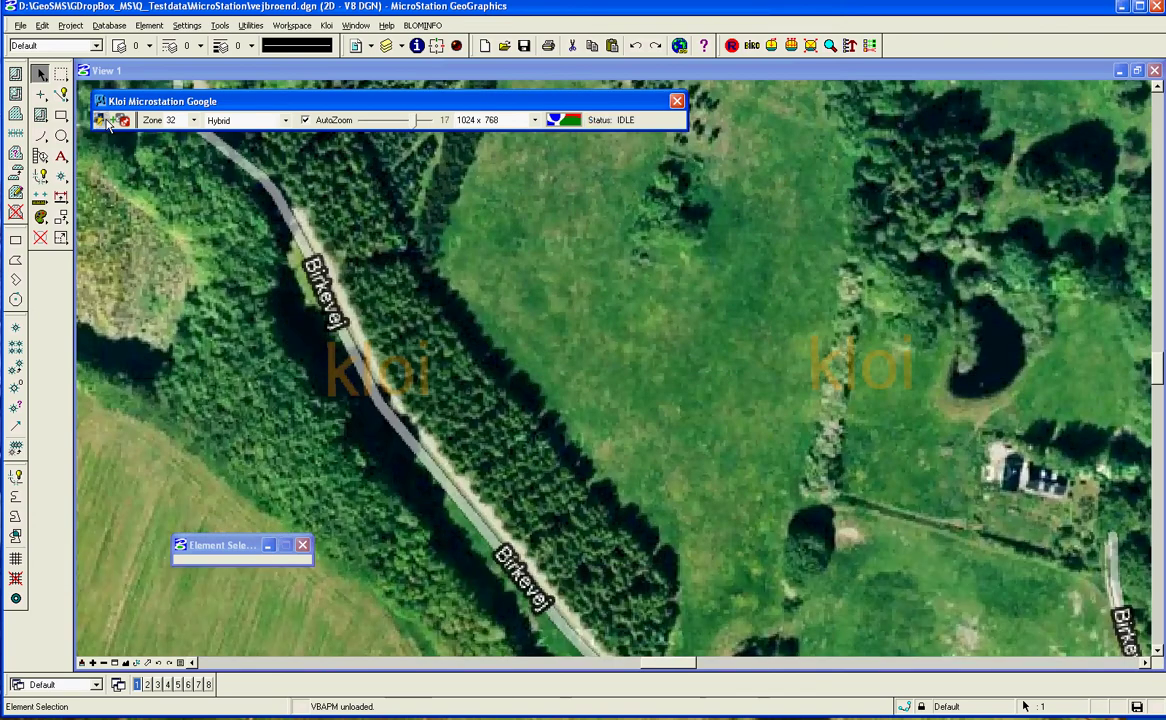
Reload the hybrid background for a wider view covering Skovvej and Brovej.
left_click(109, 121)
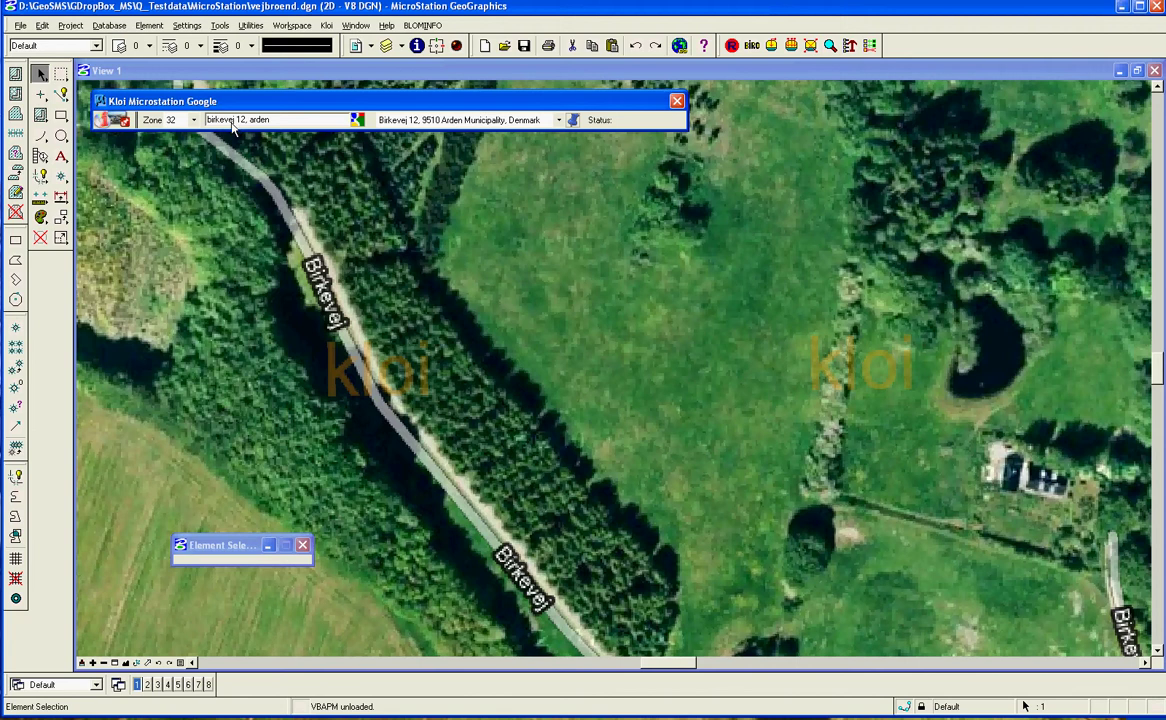
left_click(101, 120)
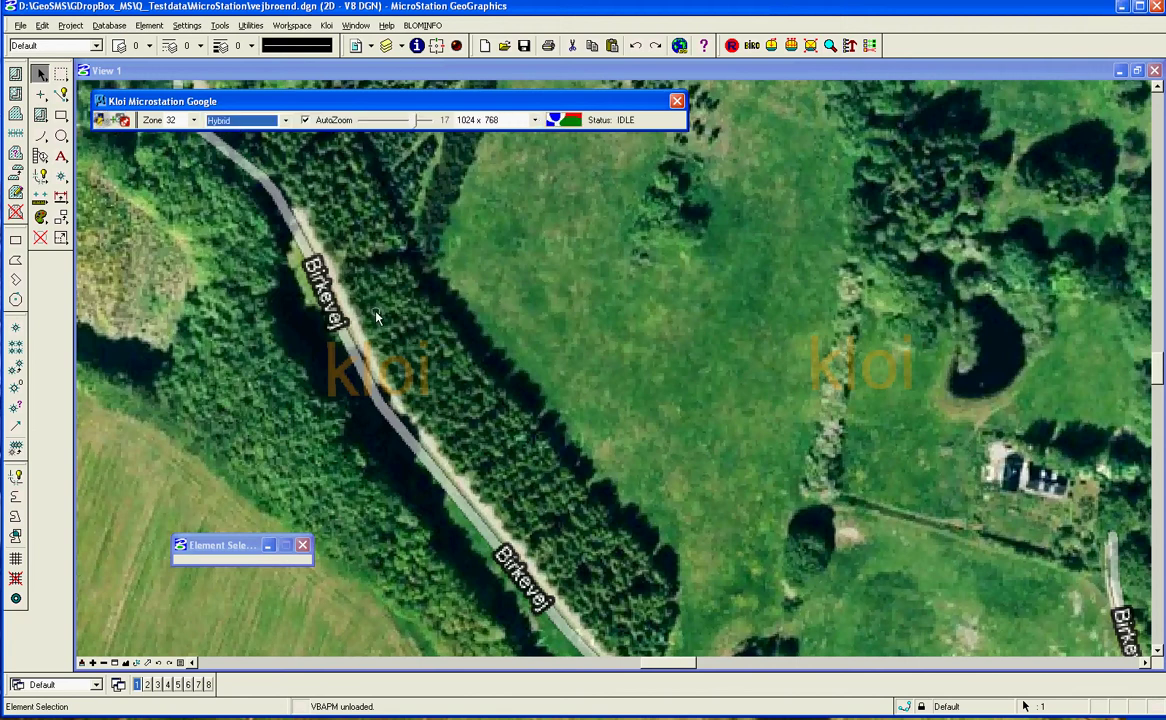
left_click(310, 373)
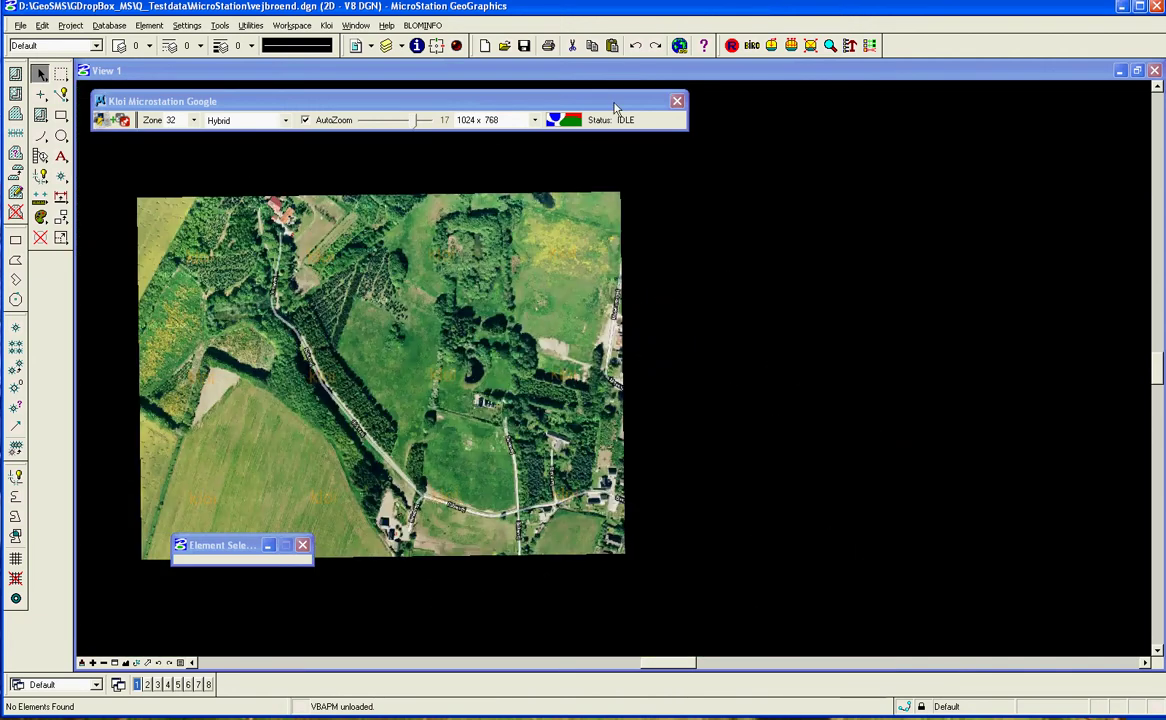
left_click(560, 100)
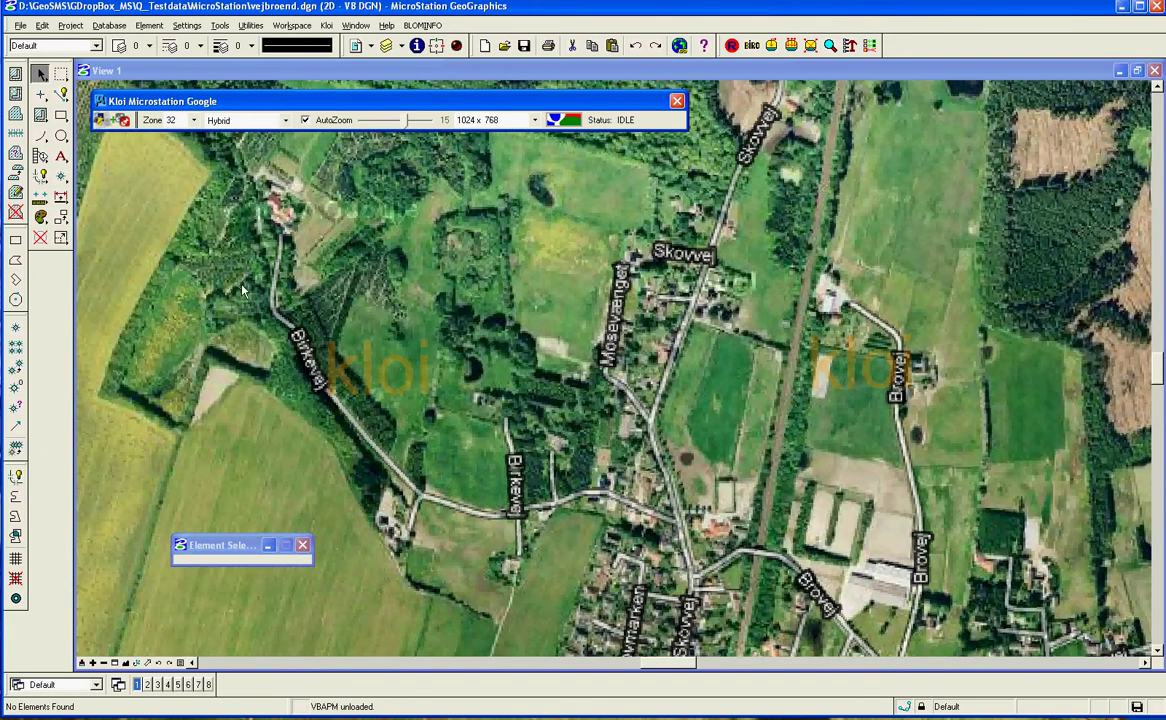
Set the resolution to 1600 x 1200 so the Birkevej hybrid imagery reloads.
left_click(535, 120)
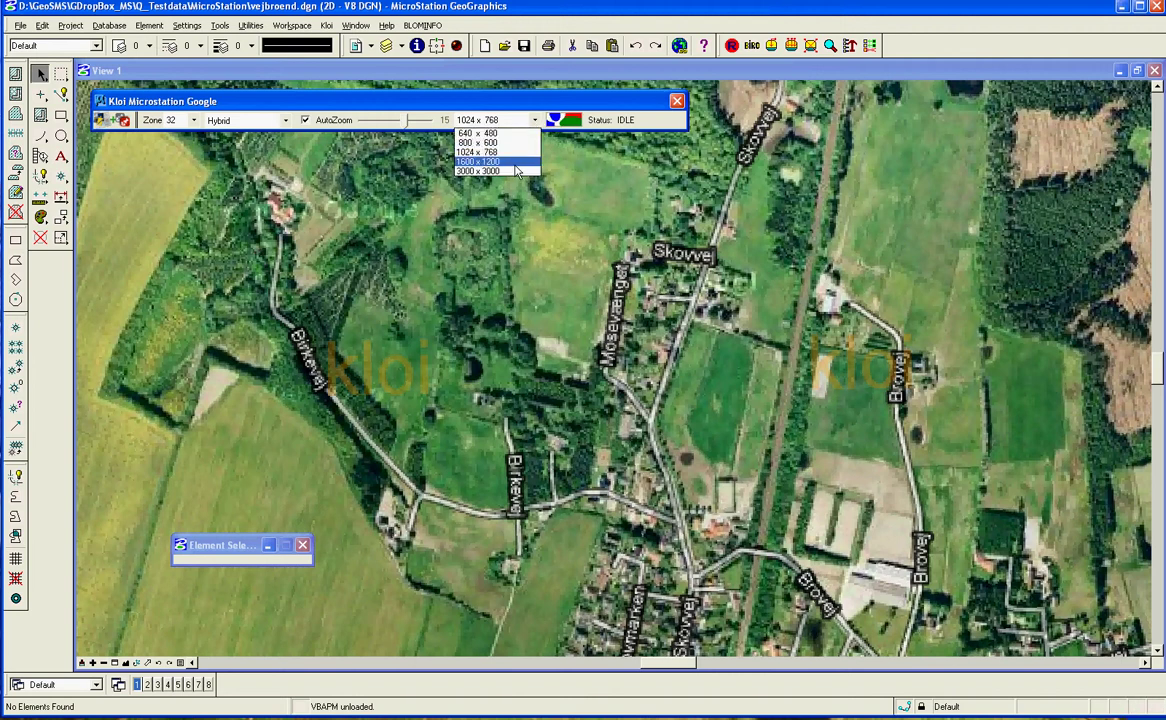
left_click(515, 165)
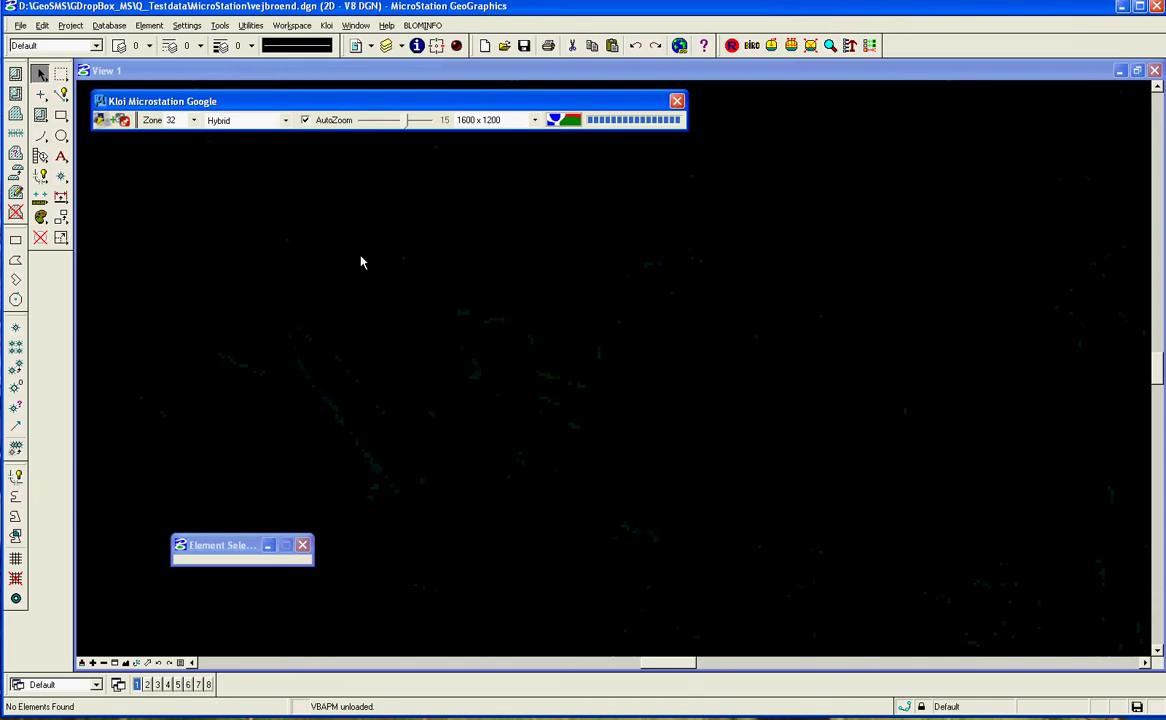